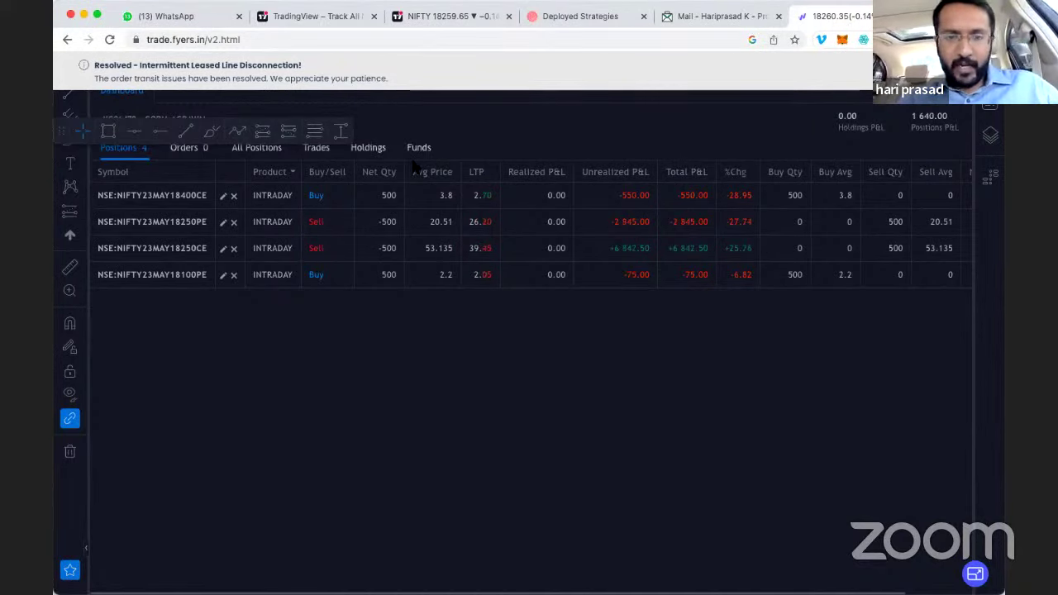
# Add a text annotation below the positions table reading "cp at entry= 73 pts"
pyautogui.click(434, 326)
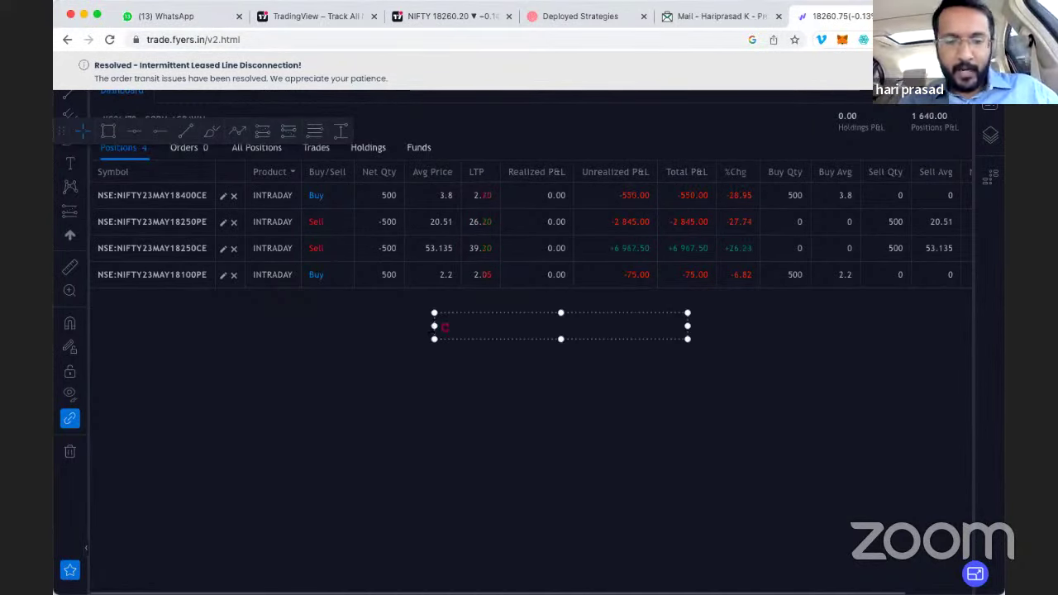
pyautogui.write('cp at e')
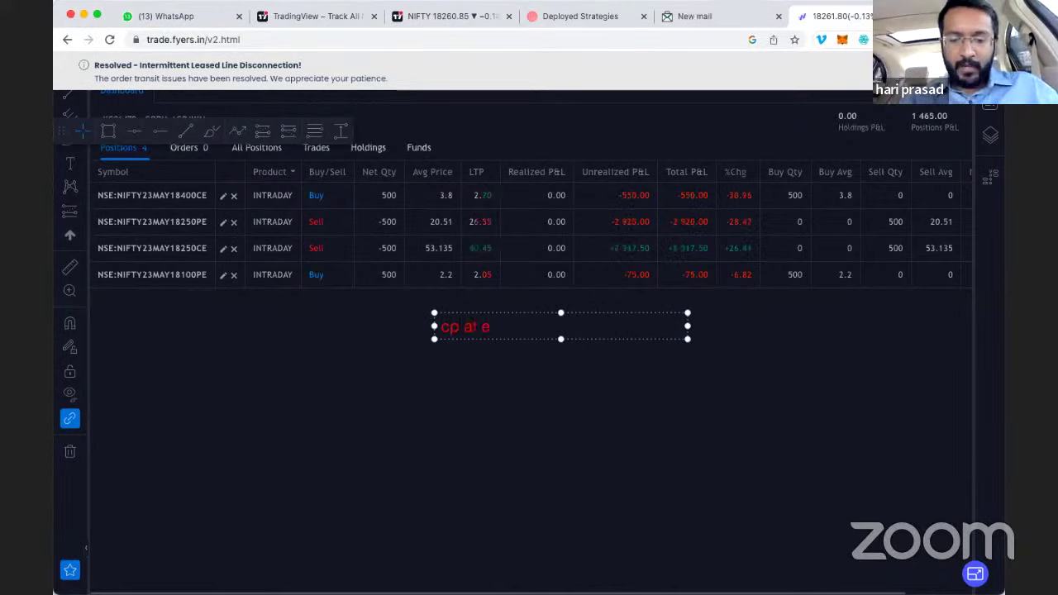
pyautogui.write('ntry=')
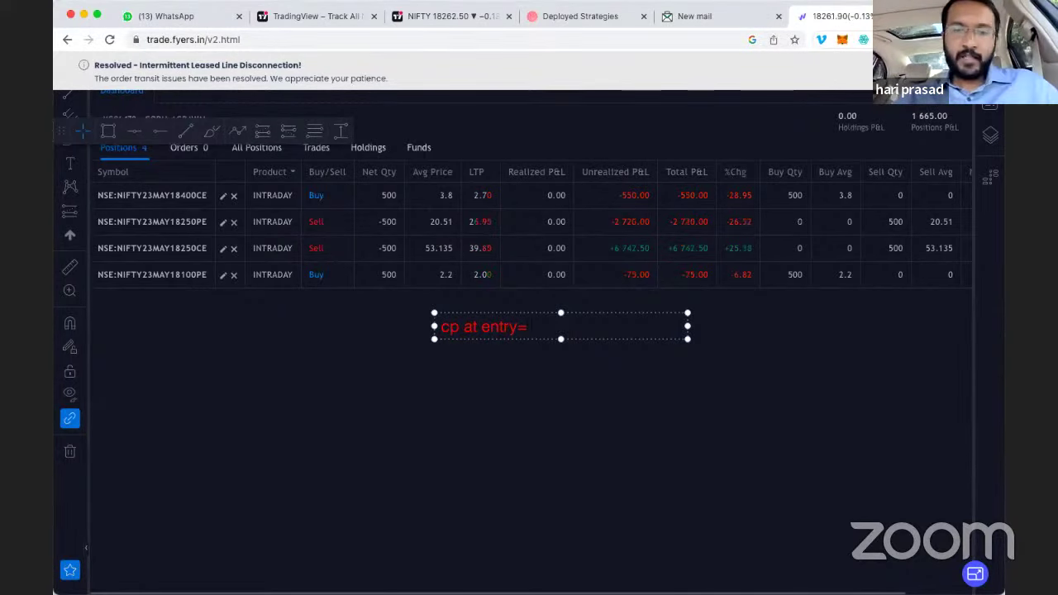
pyautogui.write(' 73 p')
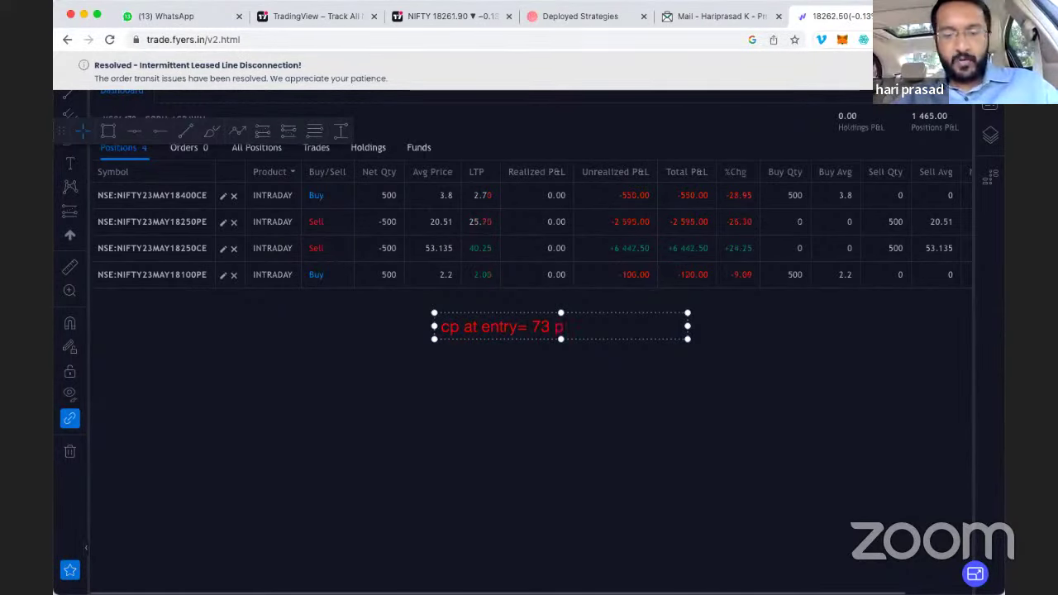
pyautogui.write('ts')
# Add a second line to the annotation reading "current cp=65 pts"
pyautogui.press('Return')
pyautogui.write('cu')
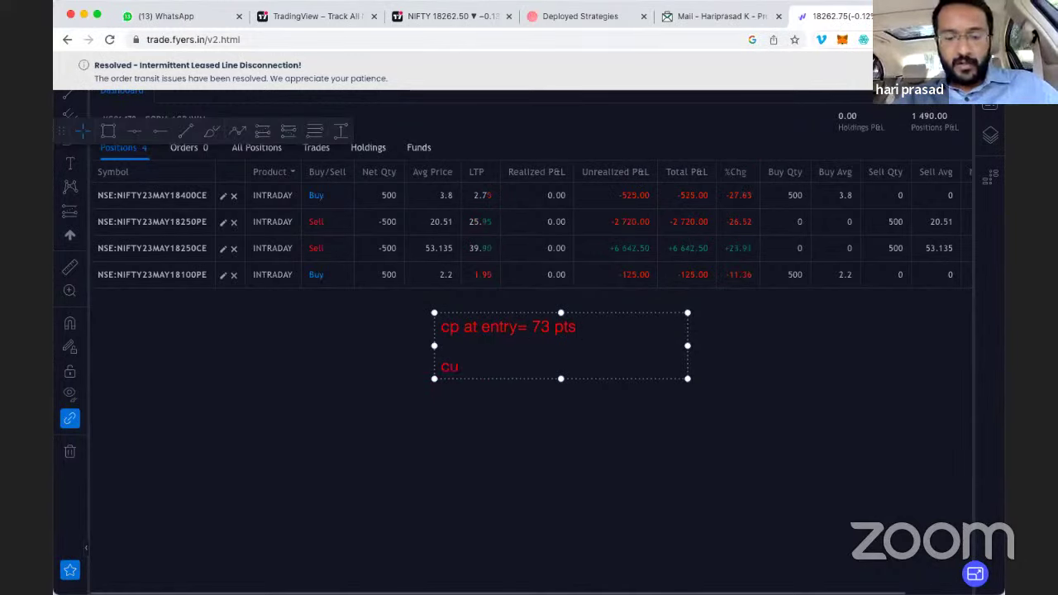
pyautogui.write('rrent c')
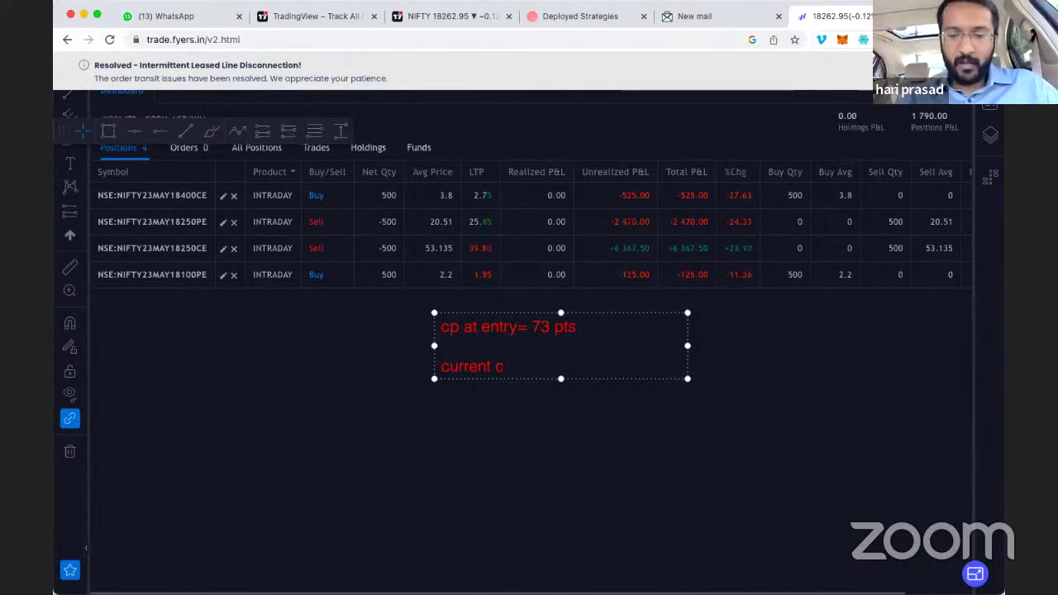
pyautogui.write('p=')
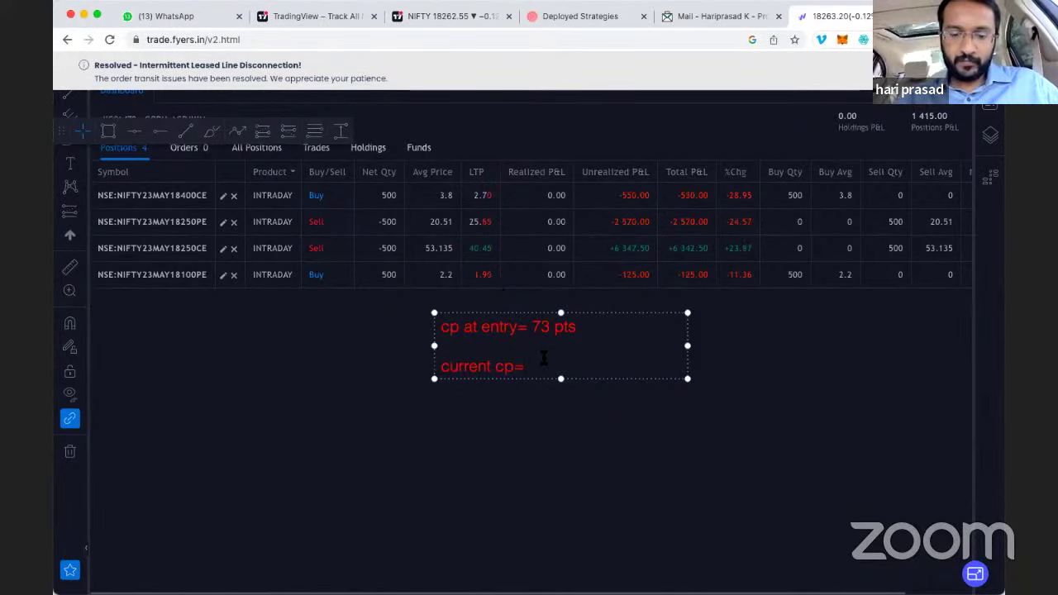
pyautogui.write('65 p')
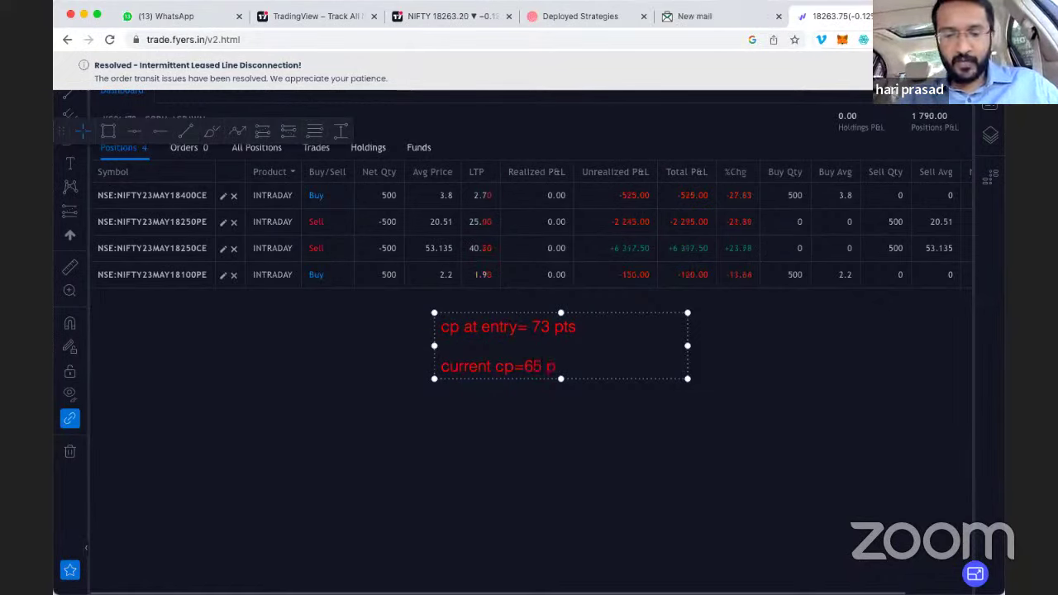
pyautogui.write('ts')
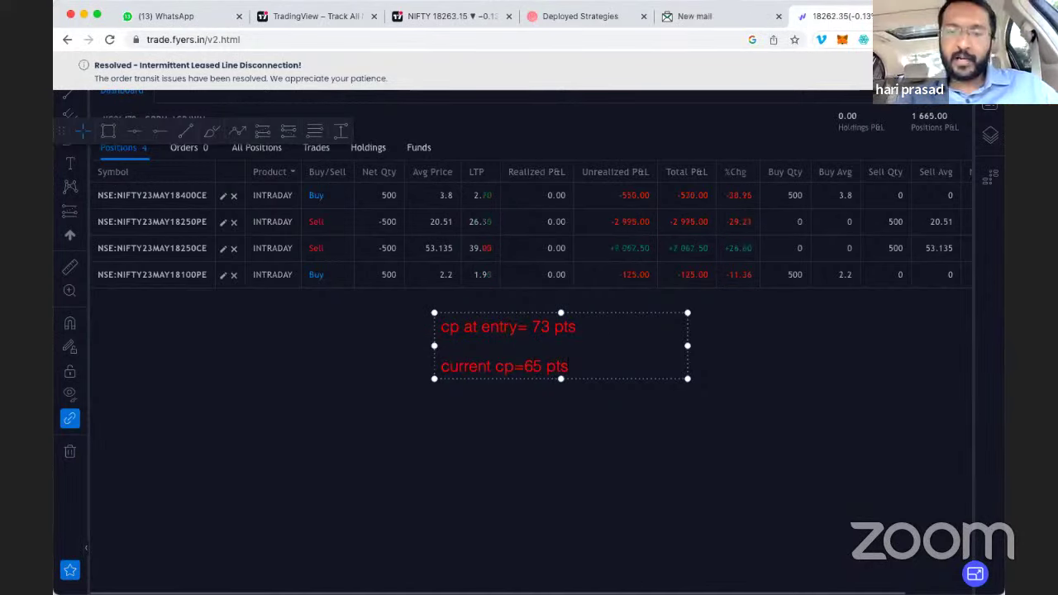
# Append "sell" to the entry line of the annotation and add a last line reading "8pts profits"
pyautogui.write('sell')
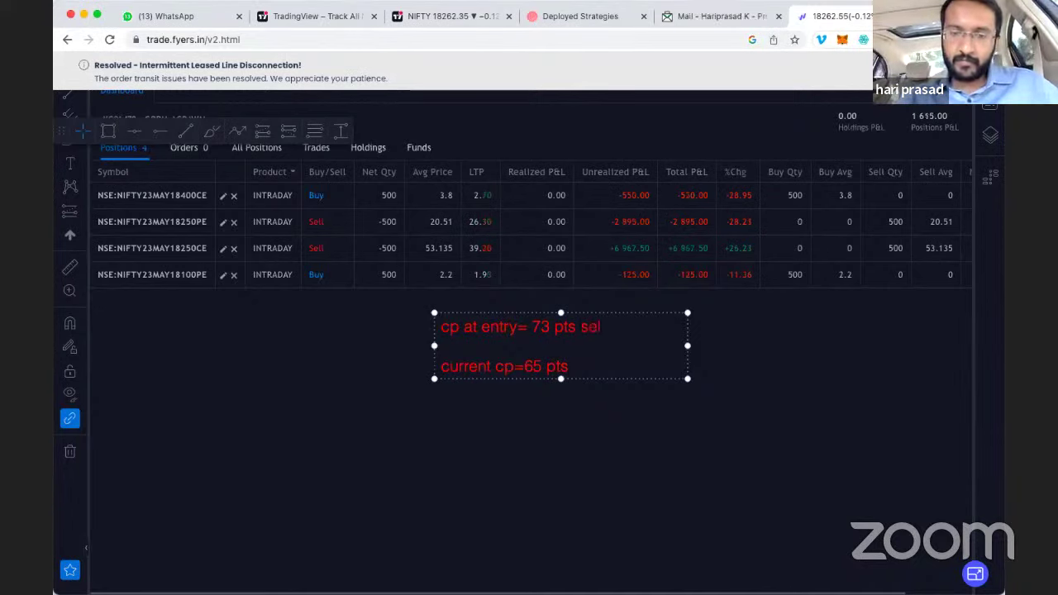
pyautogui.click(598, 374)
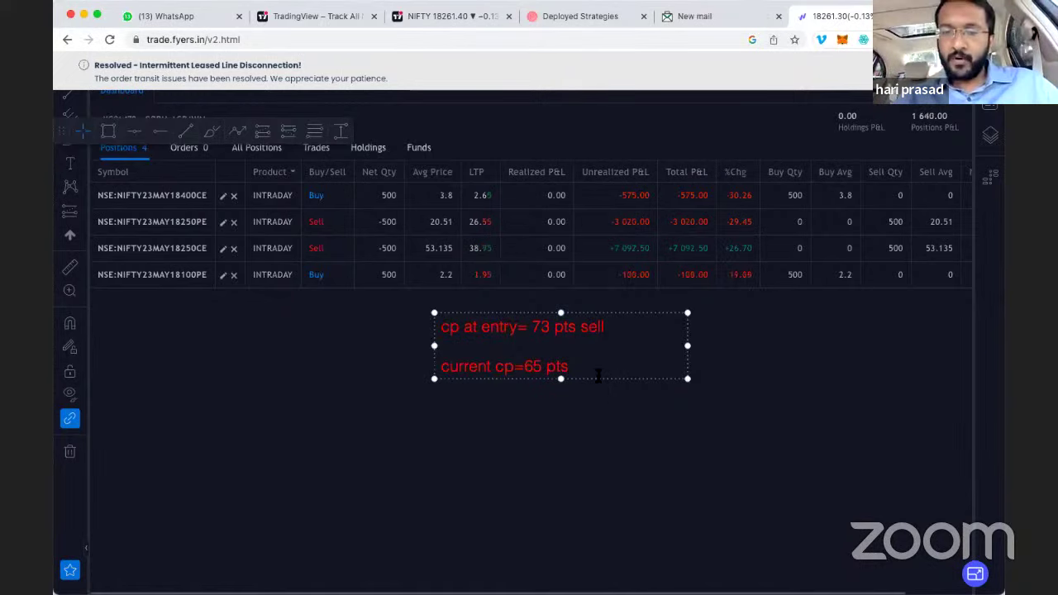
pyautogui.press('Return')
pyautogui.press('Return')
pyautogui.write('8p')
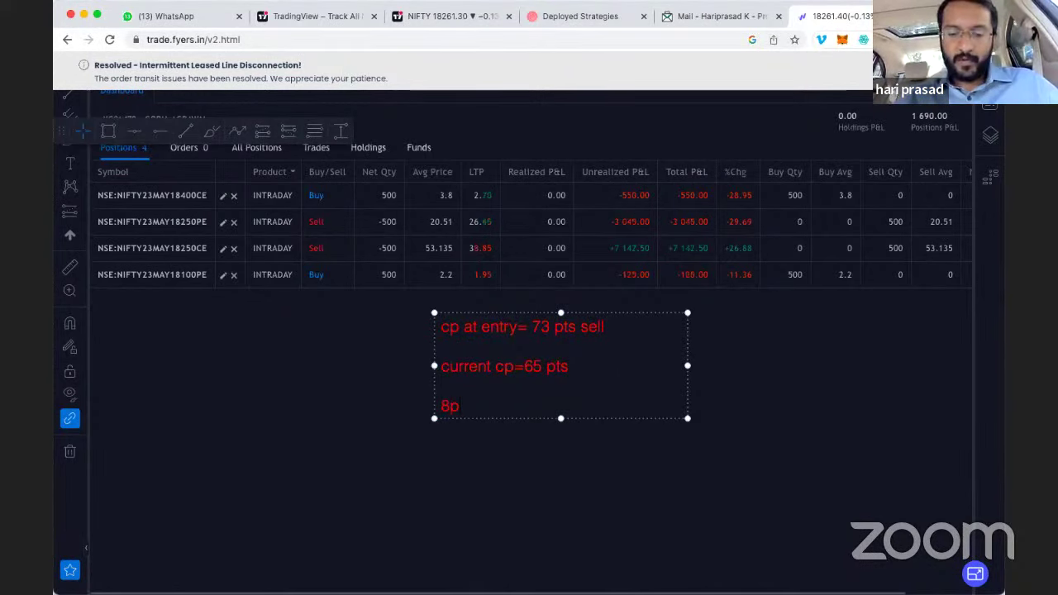
pyautogui.write('ts profits')
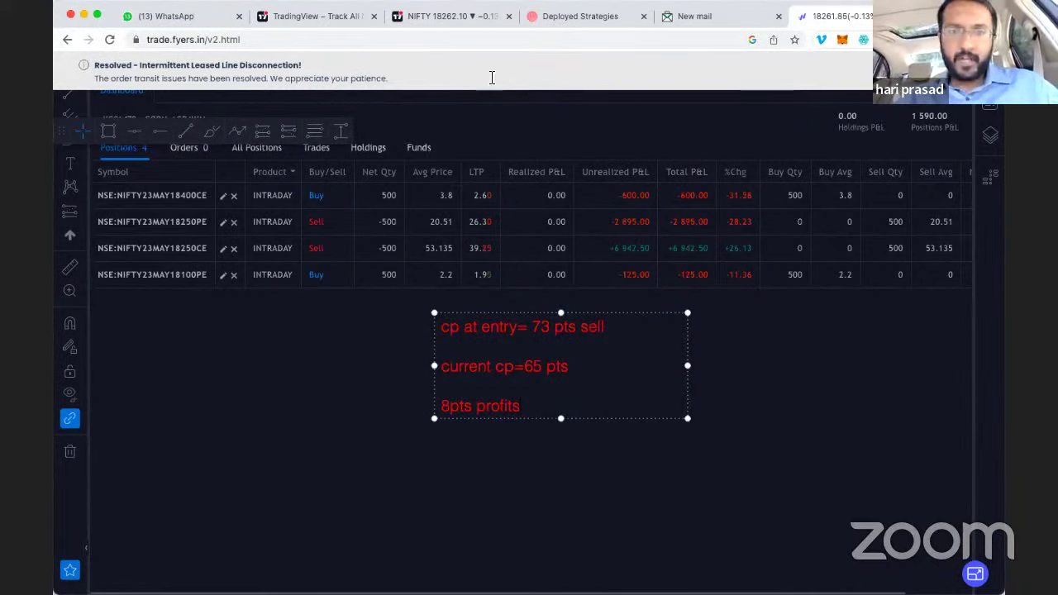
# Switch to the NIFTY chart in TradingView and examine the recent 5-minute price movement
pyautogui.click(453, 22)
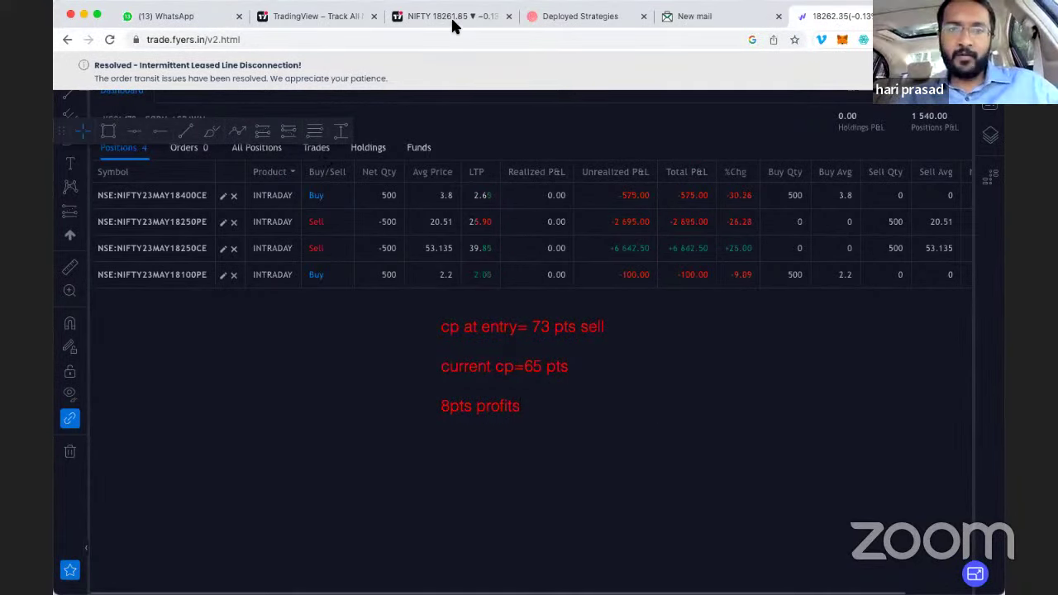
pyautogui.click(460, 17)
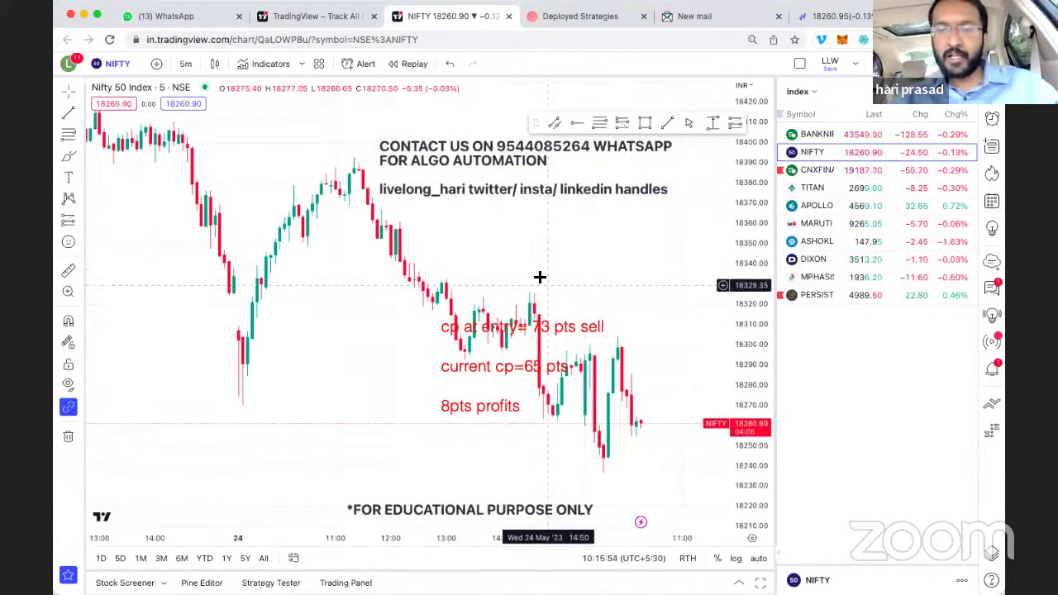
pyautogui.hscroll(-1, 596, 255)
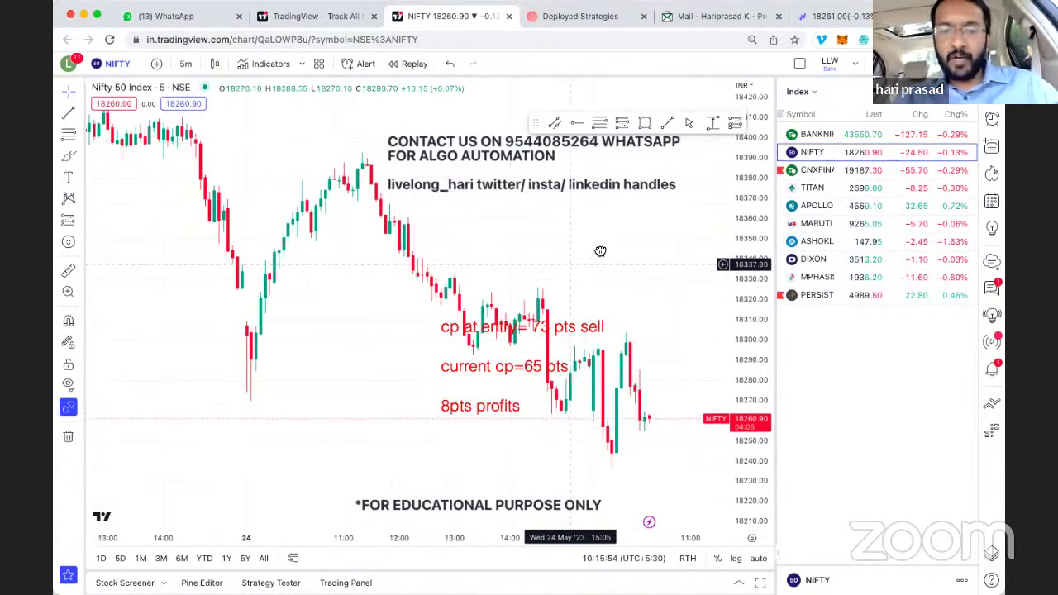
pyautogui.moveTo(600, 251); pyautogui.dragTo(622, 248)
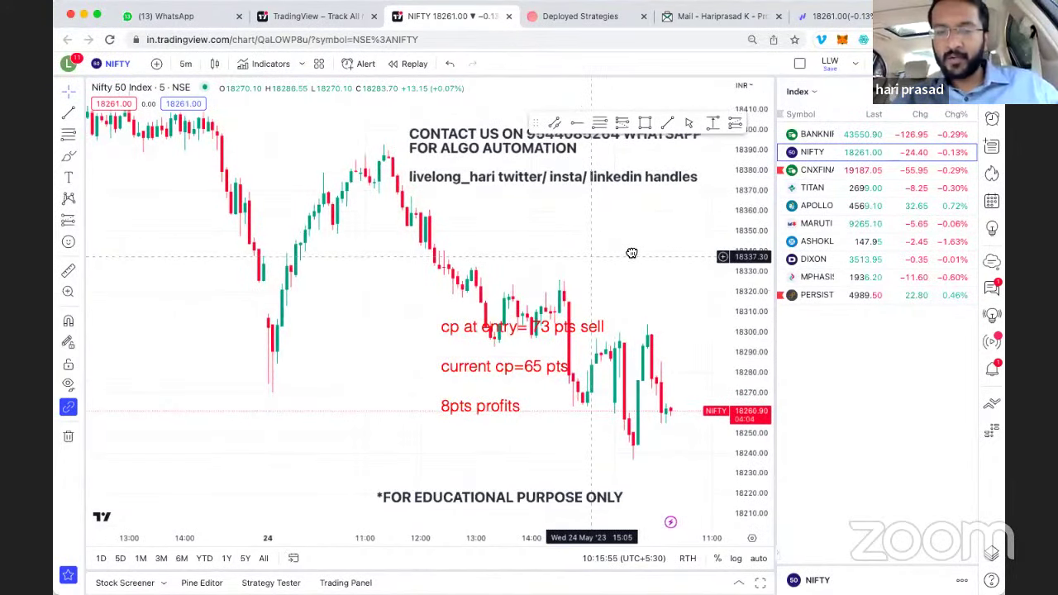
pyautogui.moveTo(631, 252); pyautogui.dragTo(631, 252)
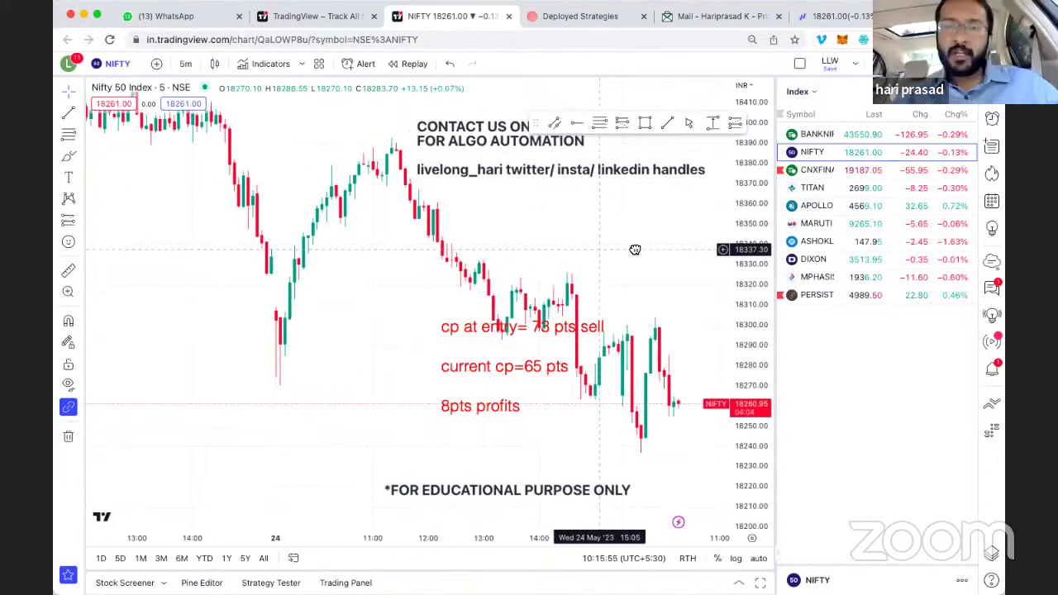
pyautogui.moveTo(634, 248); pyautogui.dragTo(633, 259)
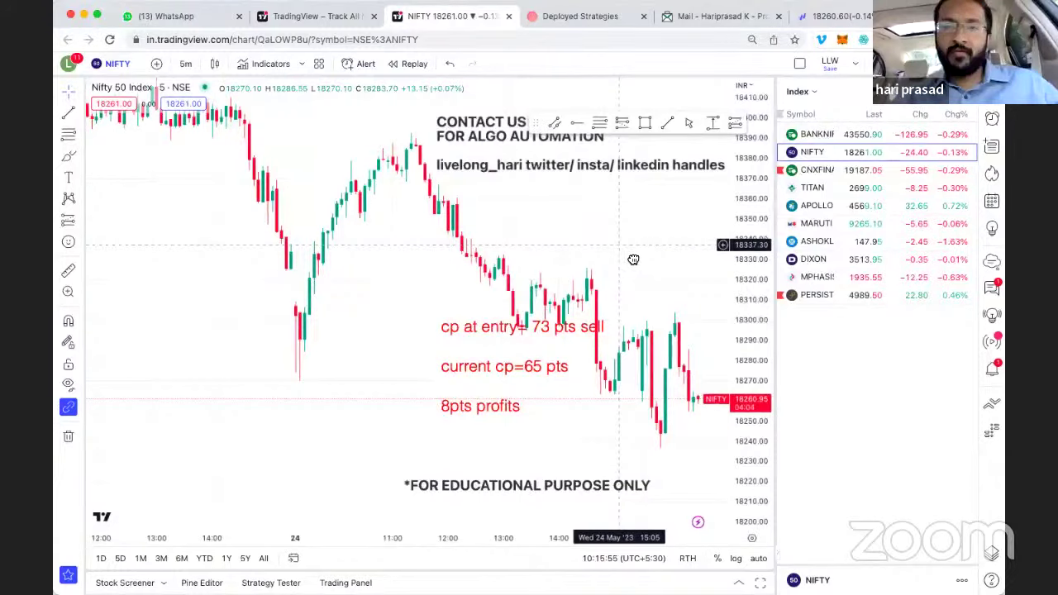
pyautogui.hscroll(-3, 633, 260)
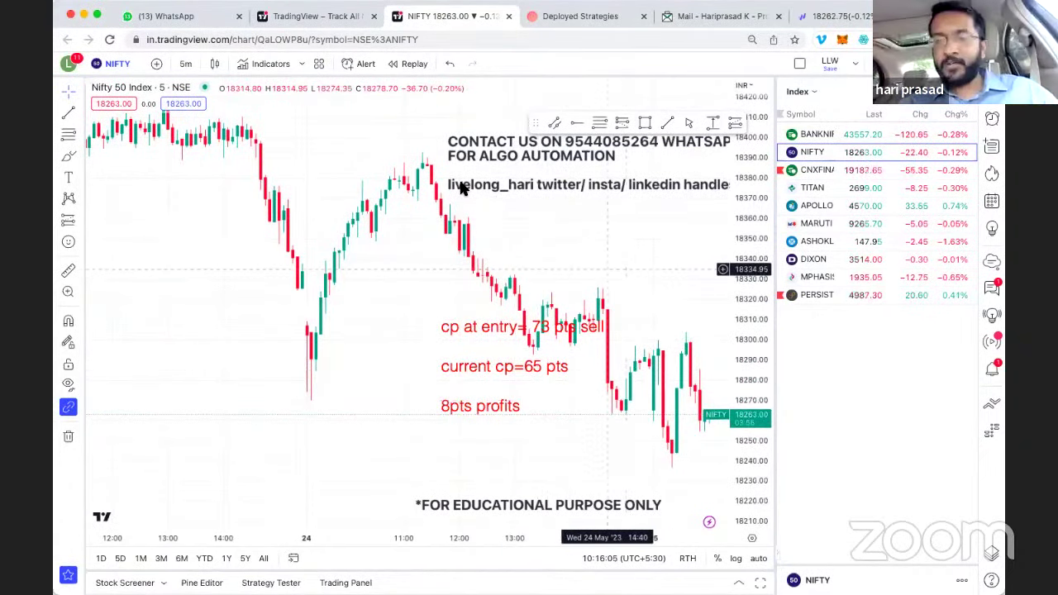
pyautogui.hscroll(2, 463, 189)
pyautogui.moveTo(591, 274); pyautogui.dragTo(567, 280)
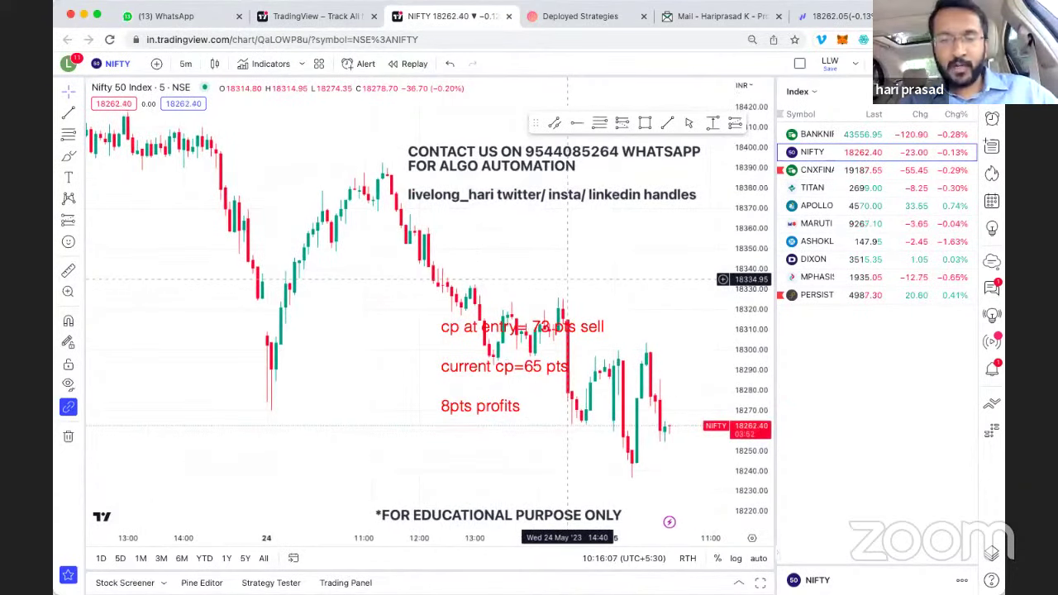
# Copy the contact details from the chart's text note and paste them into a new text box on the blank Zoom whiteboard
pyautogui.doubleClick(470, 182)
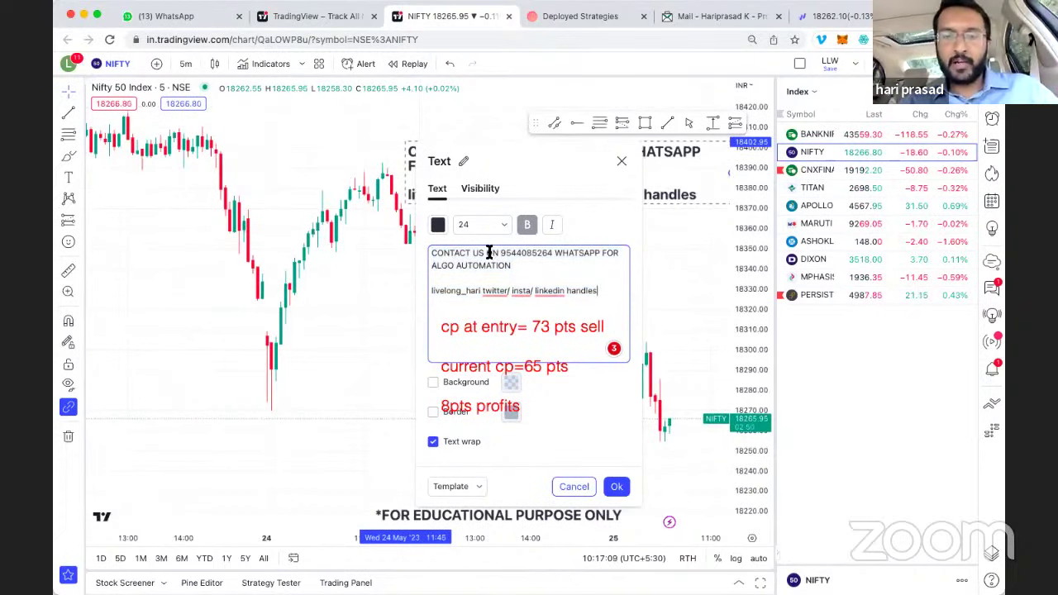
pyautogui.press('super+a')
pyautogui.hotkey('ctrl', 'c')
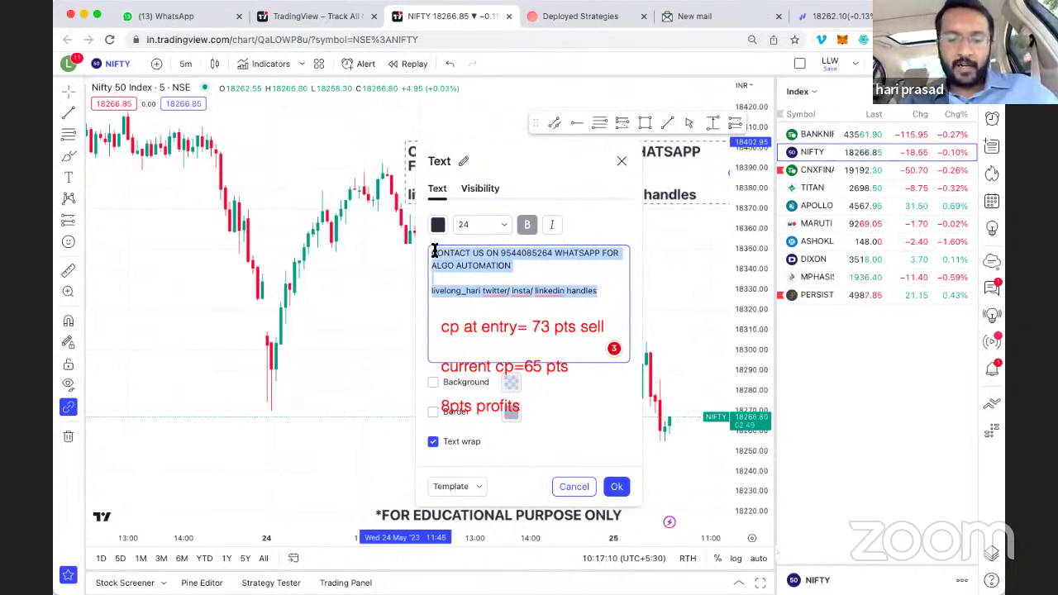
pyautogui.click(621, 161)
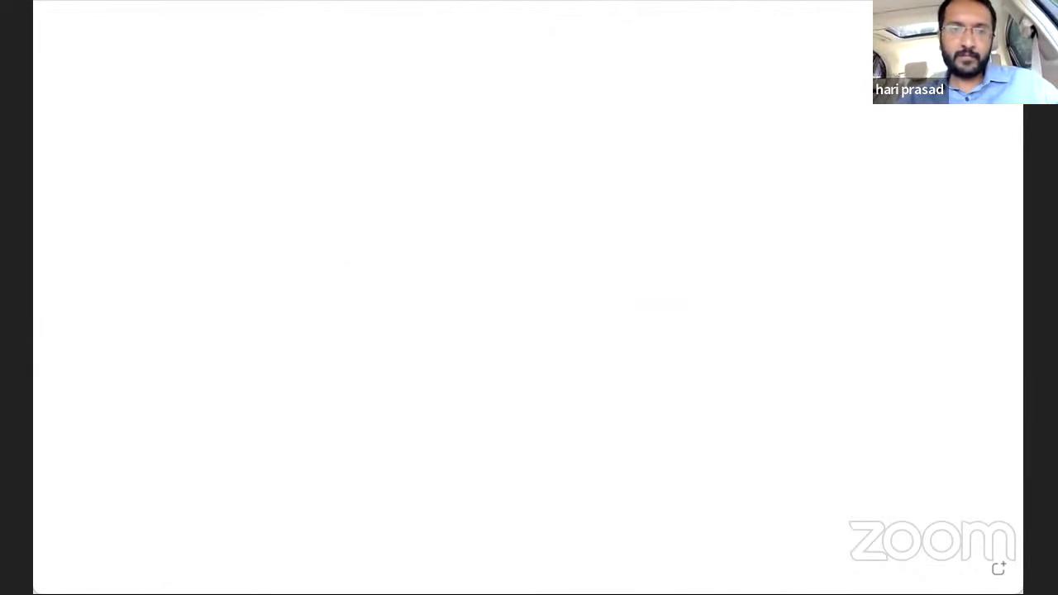
pyautogui.click(276, 110)
pyautogui.hotkey('ctrl', 'v')
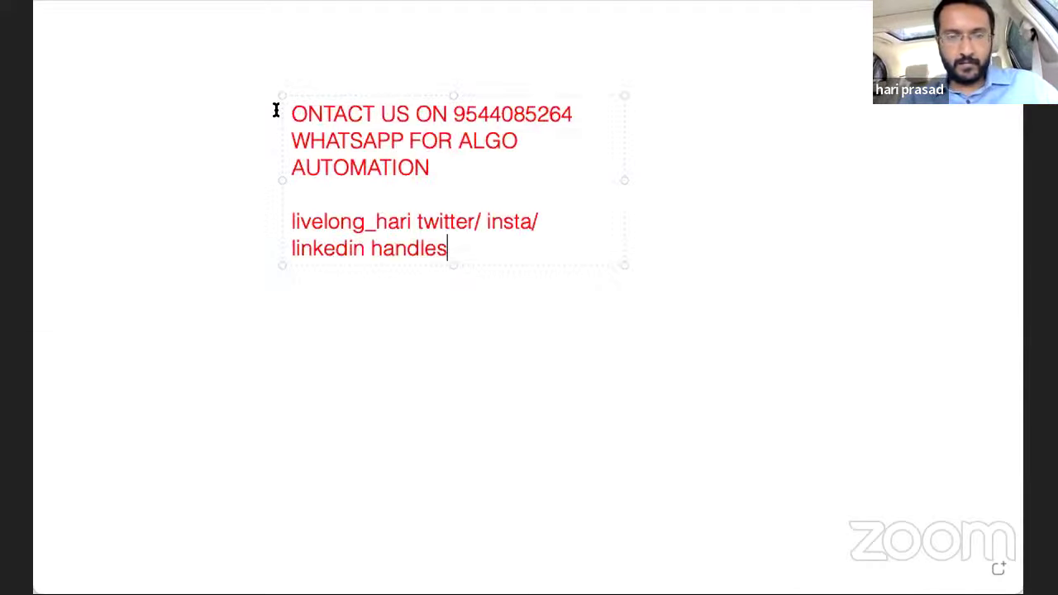